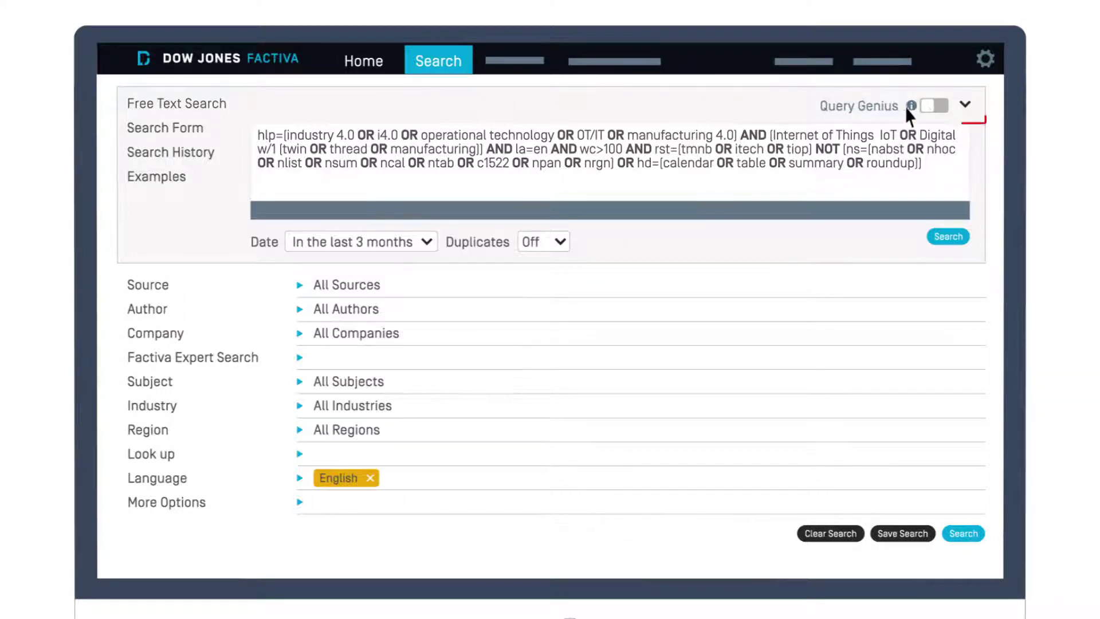
Enable Query Genius and enter 'London' followed by the suggested 'or' operator.
{"action": "left_click", "coordinate": [932, 107]}
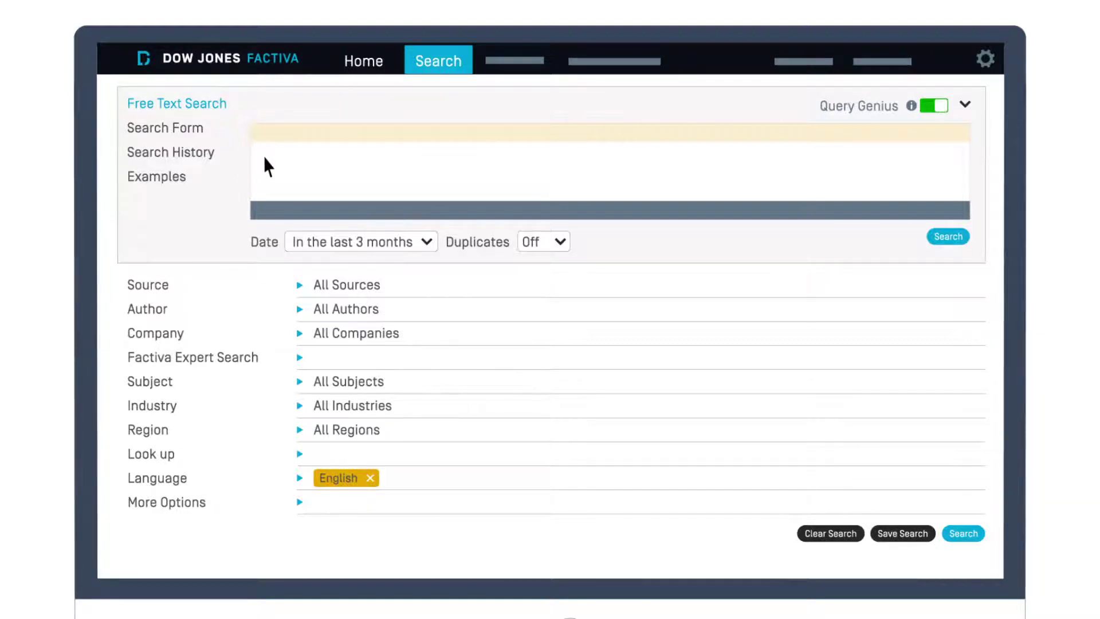
{"action": "type", "text": "London"}
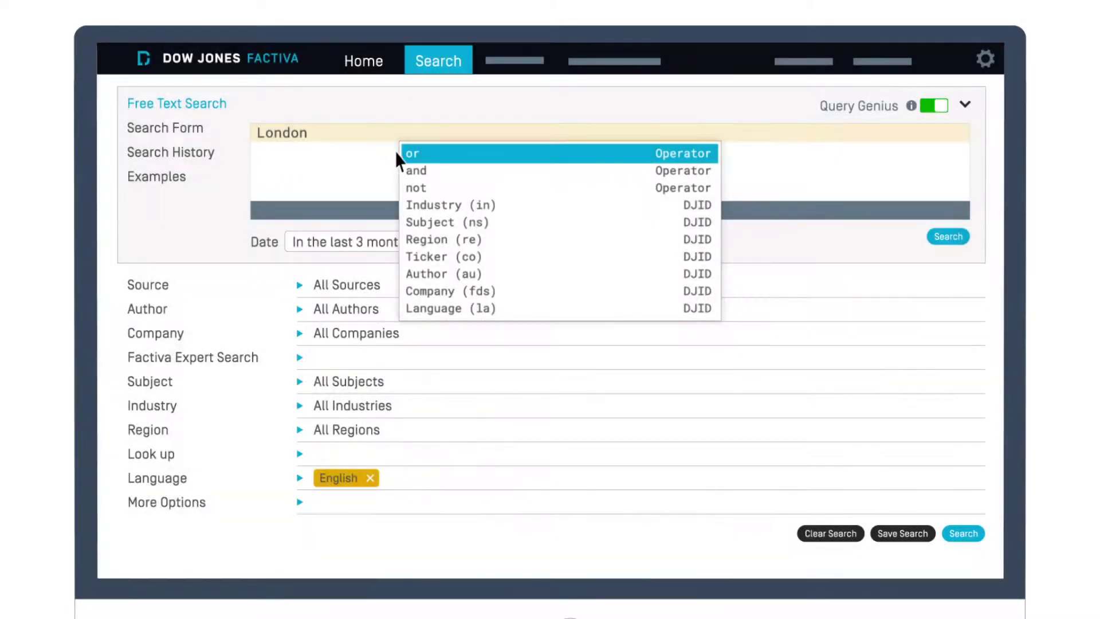
{"action": "left_click", "coordinate": [411, 154]}
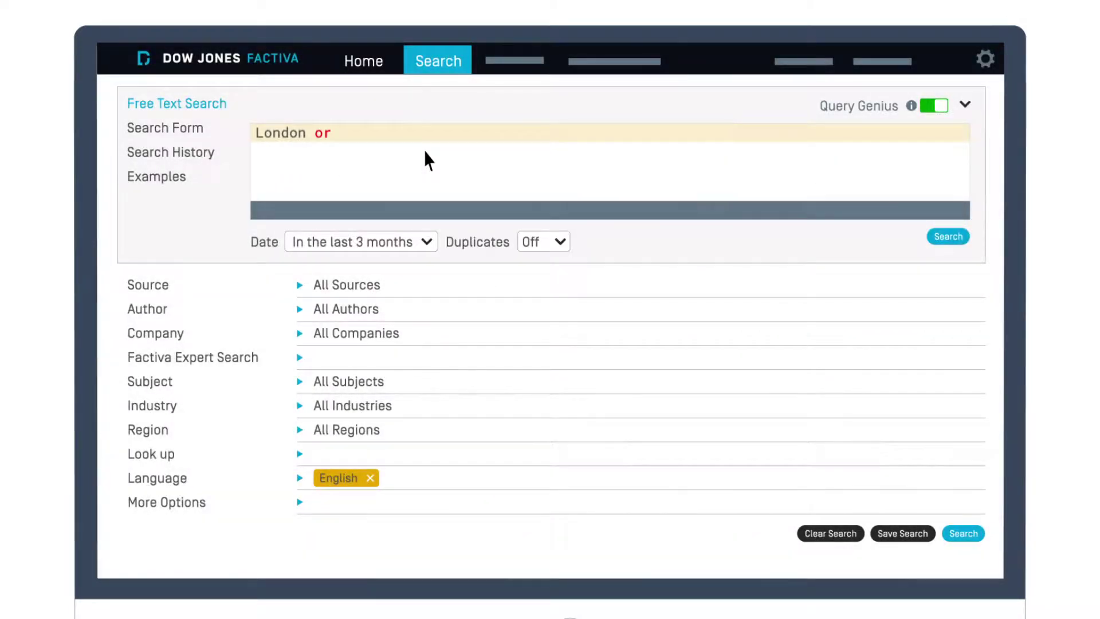
{"action": "type", "text": "New York City"}
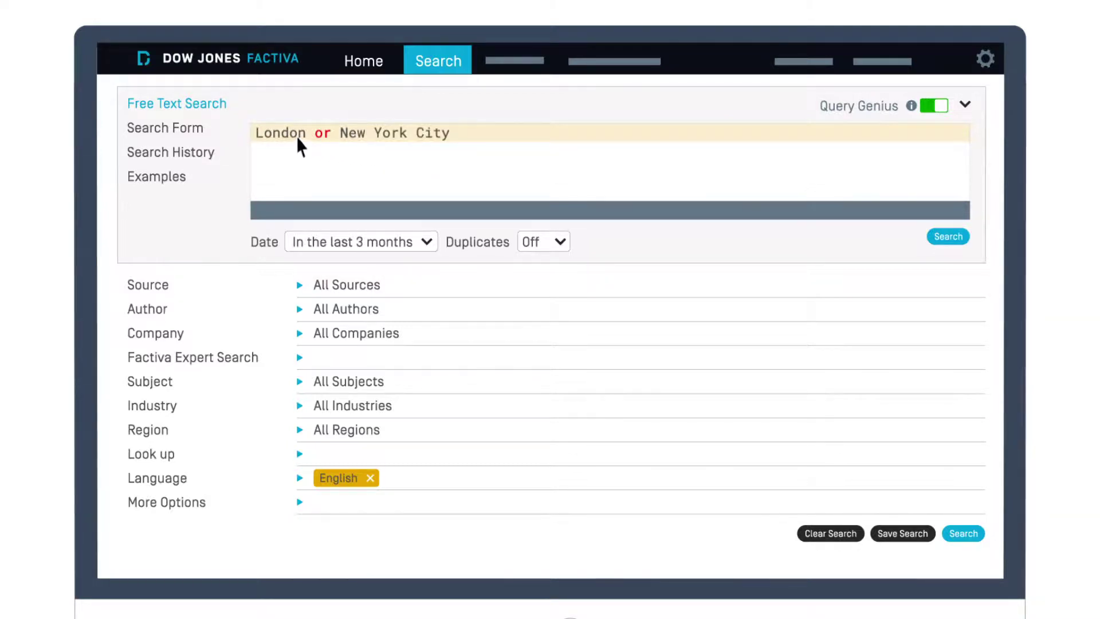
Build the query as (London or New York City) and (Hong Kong not Barcelona).
{"action": "left_click", "coordinate": [254, 132]}
{"action": "type", "text": "("}
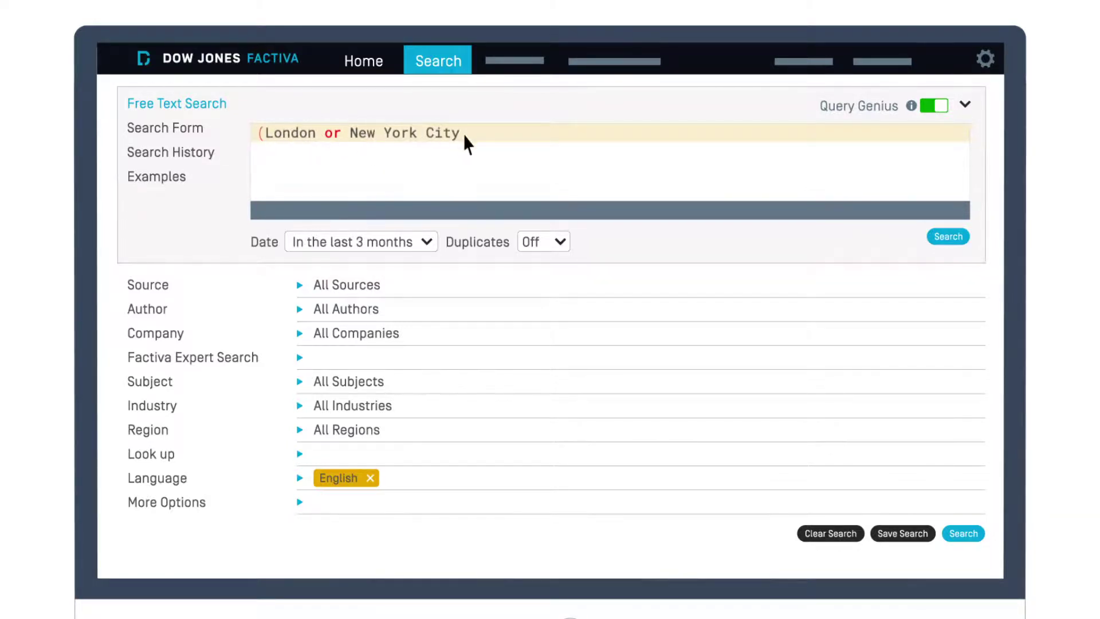
{"action": "type", "text": ")"}
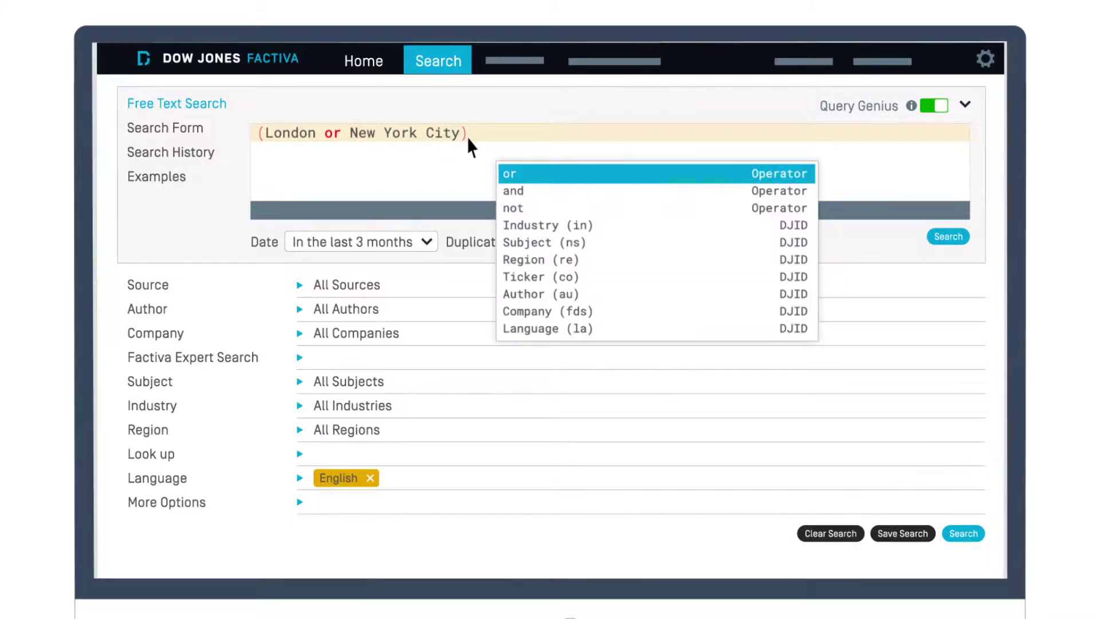
{"action": "left_click", "coordinate": [540, 196]}
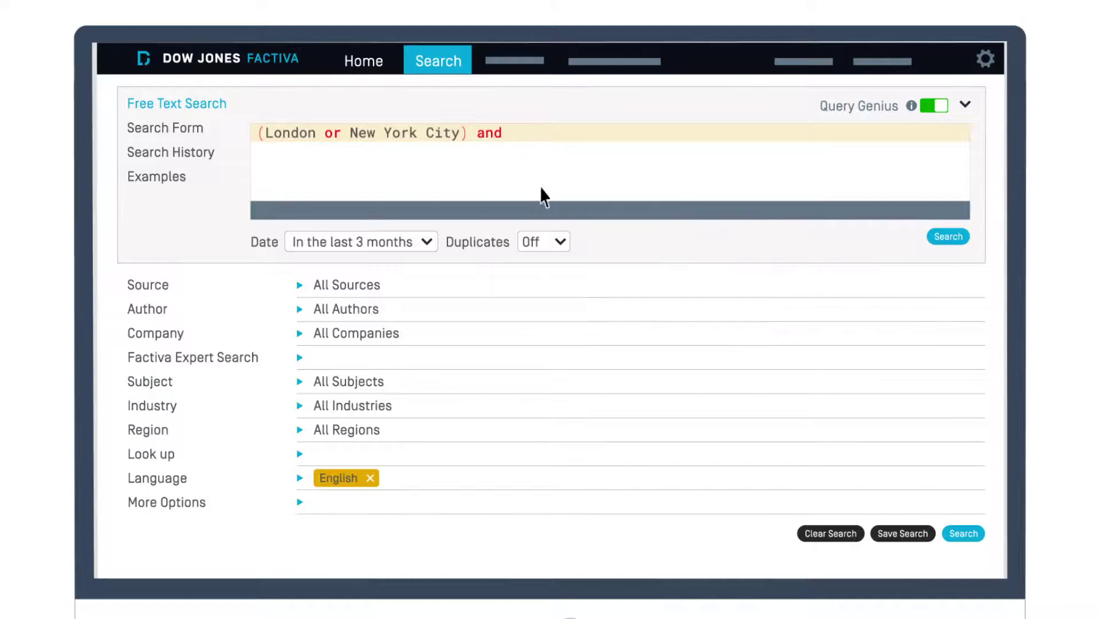
{"action": "type", "text": "(Hong Kong"}
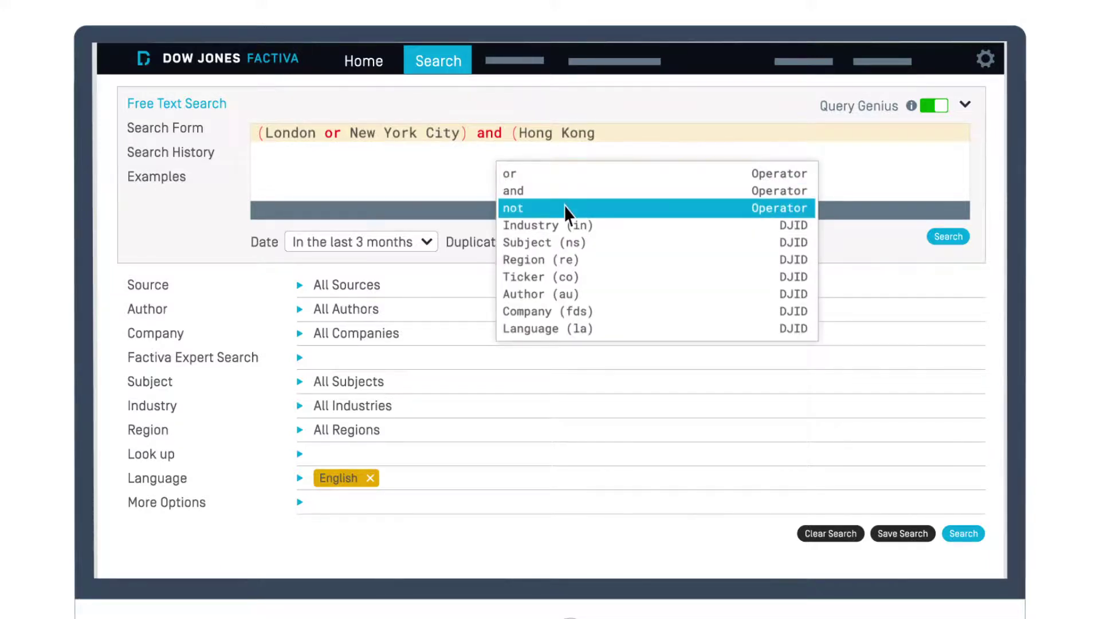
{"action": "left_click", "coordinate": [565, 208]}
{"action": "type", "text": "Barcelona)"}
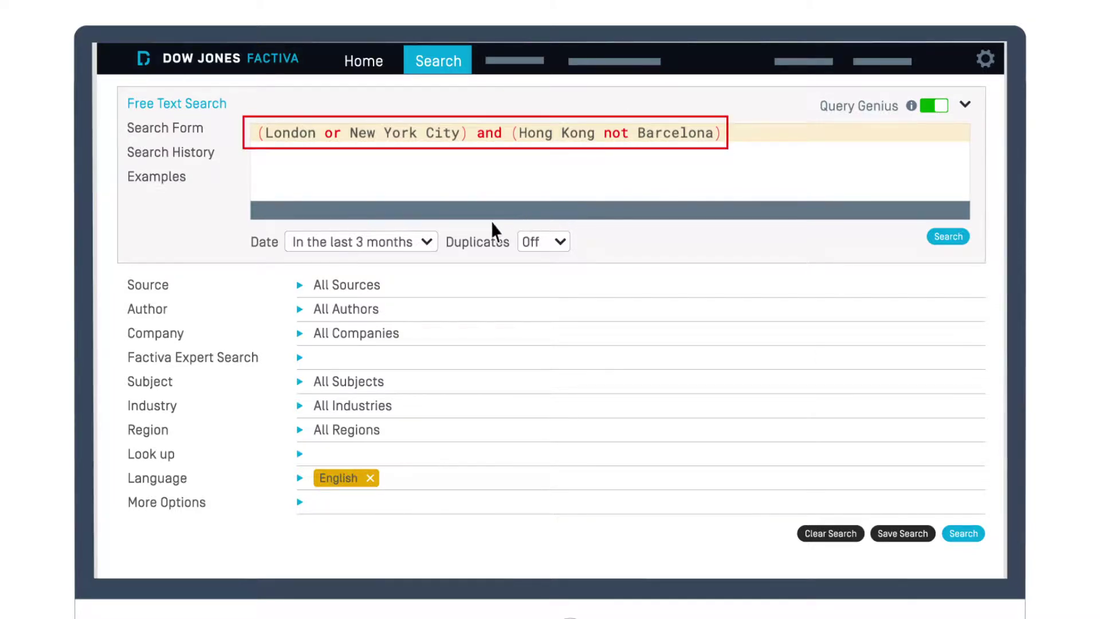
Limit the date range to 'In the last month' and run the search.
{"action": "left_click", "coordinate": [427, 241]}
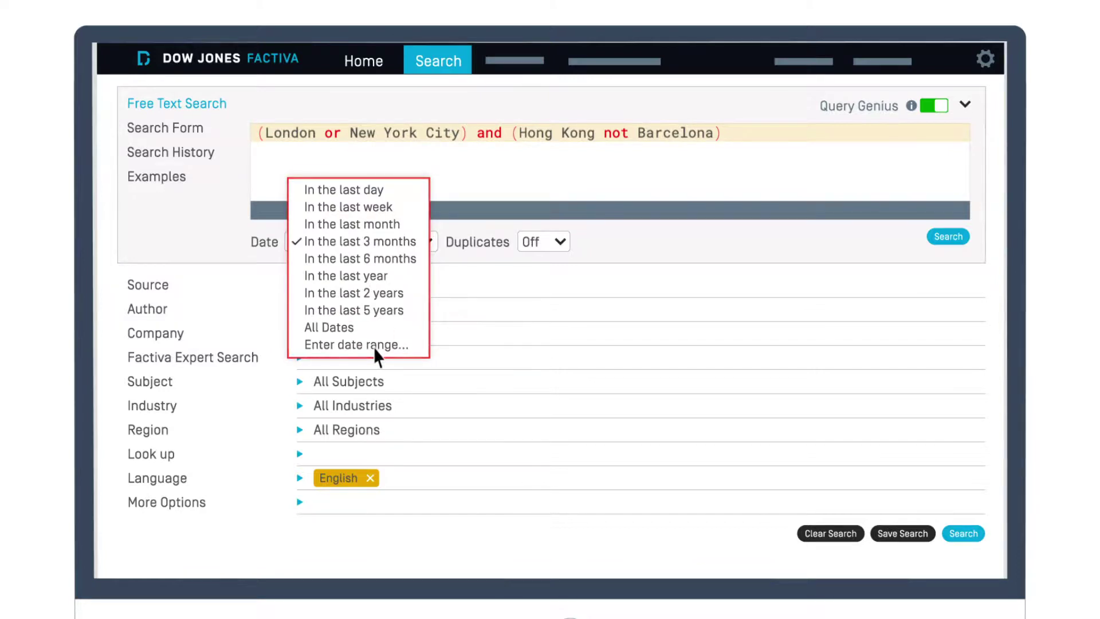
{"action": "left_click", "coordinate": [371, 224]}
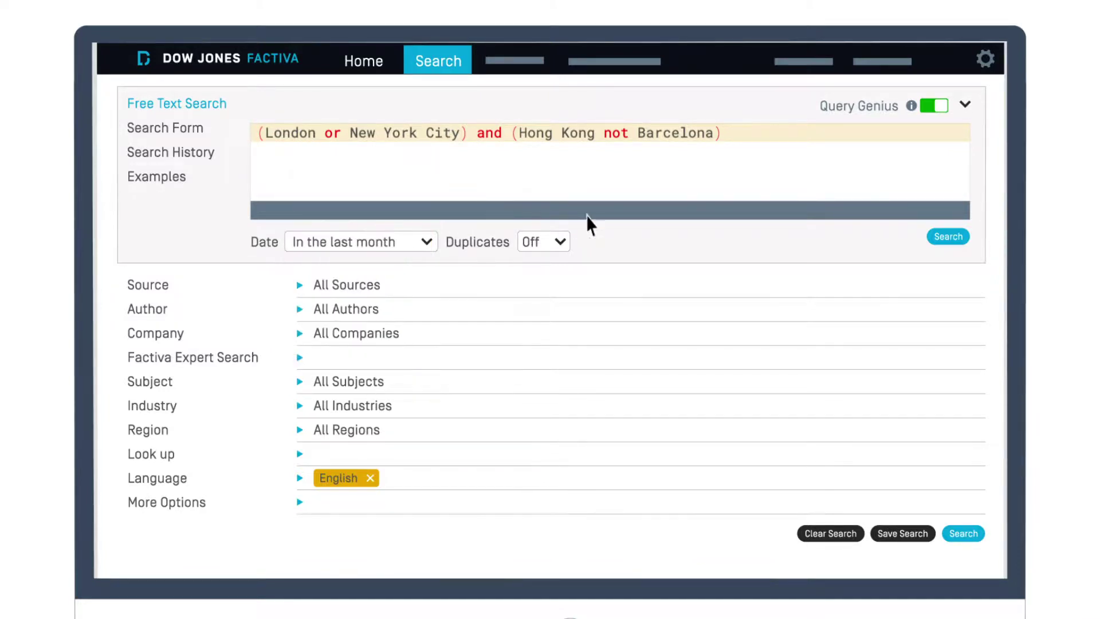
{"action": "left_click", "coordinate": [944, 234]}
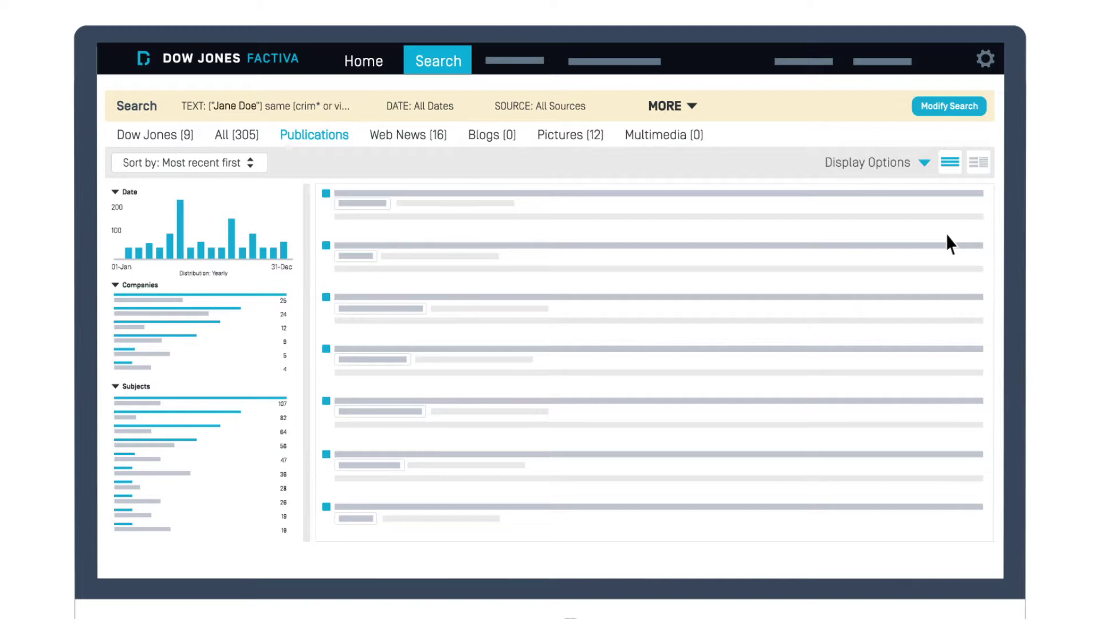
Switch to split view so the Search Summary shows the query, date range and 8,539 results.
{"action": "left_click", "coordinate": [981, 167]}
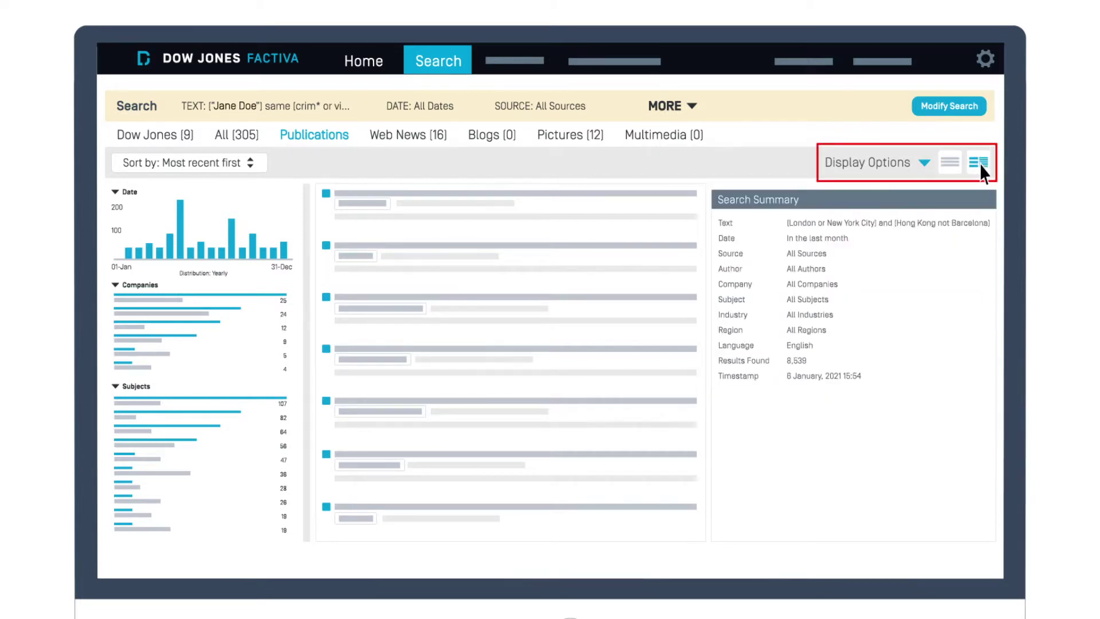